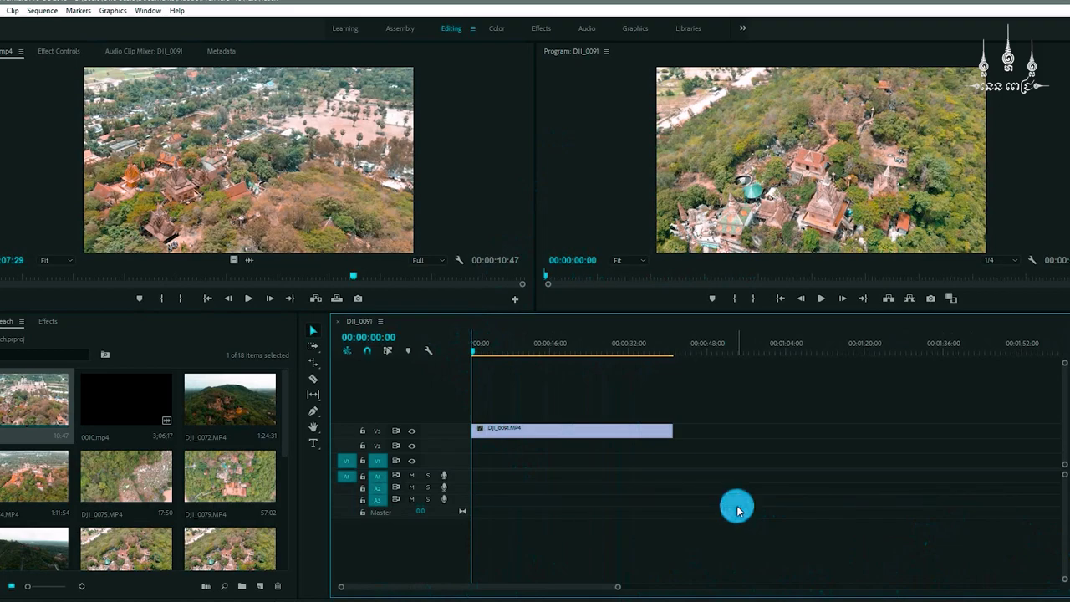
left_click(497, 344)
left_click_drag(499, 357, 469, 355)
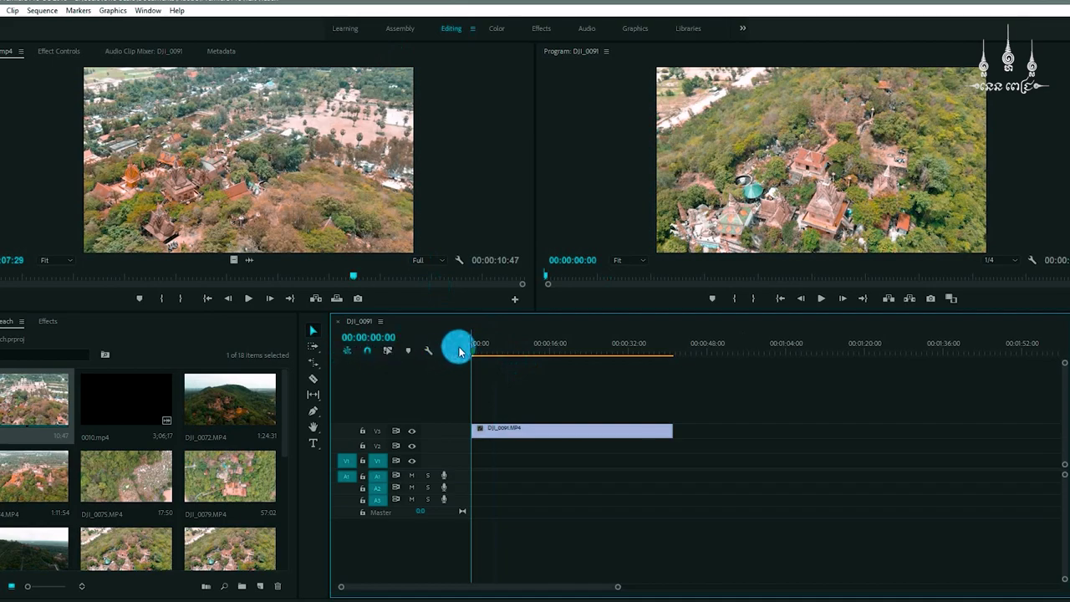
left_click_drag(473, 346, 431, 352)
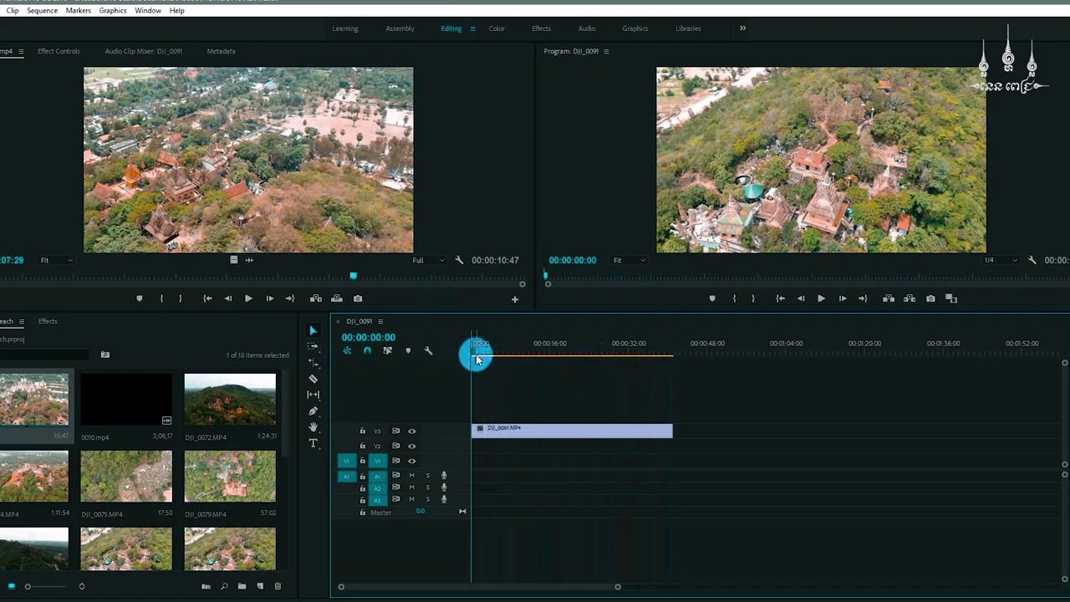
left_click(316, 386)
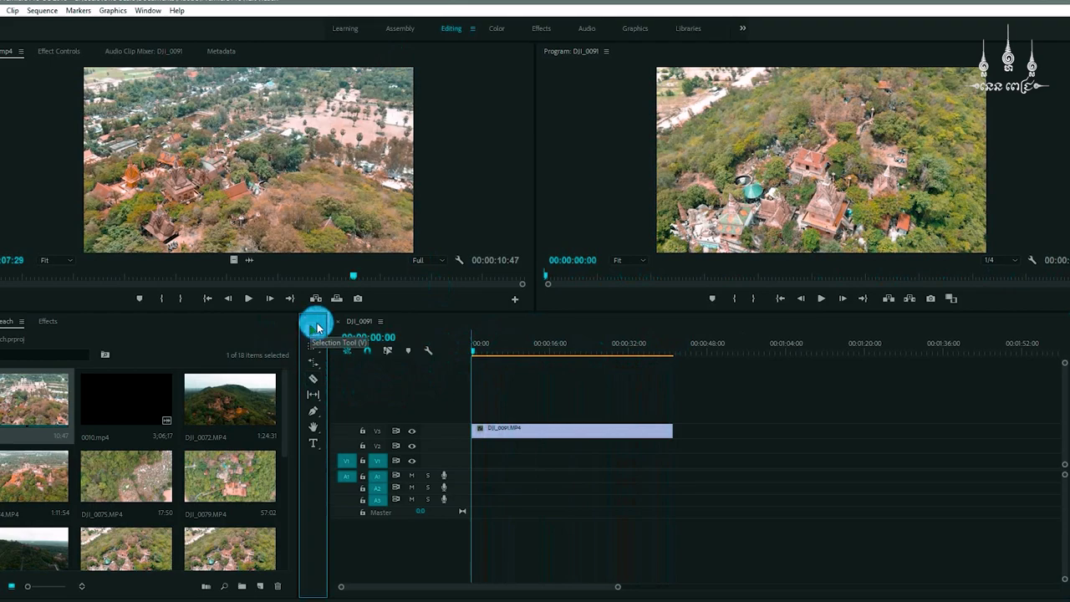
- Set the speed of the DJI_0091.MP4 clip on V3 to 70%
left_click(316, 328)
right_click(540, 434)
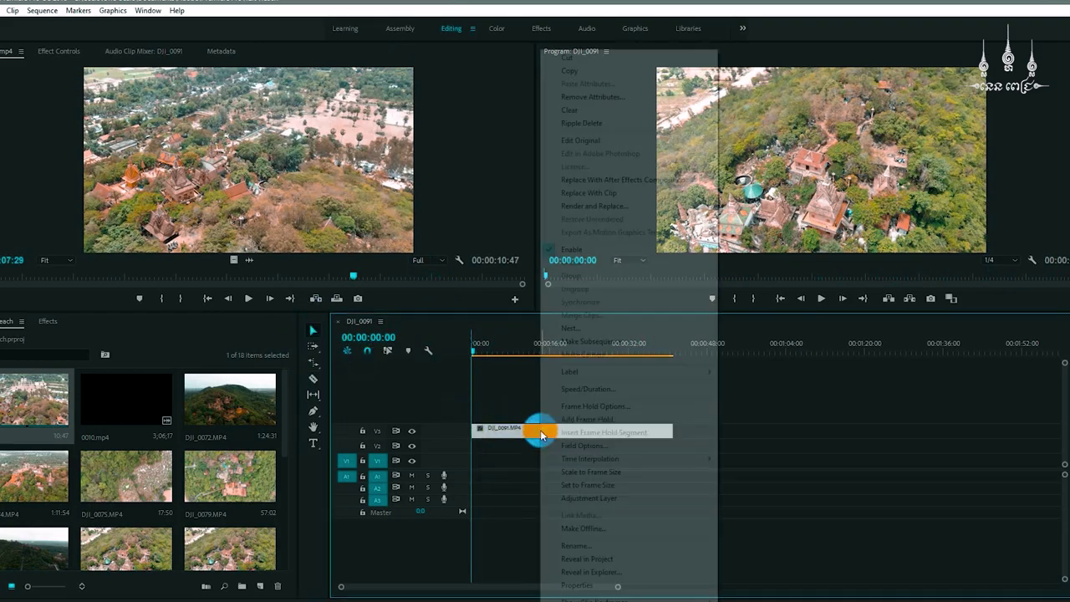
left_click(593, 390)
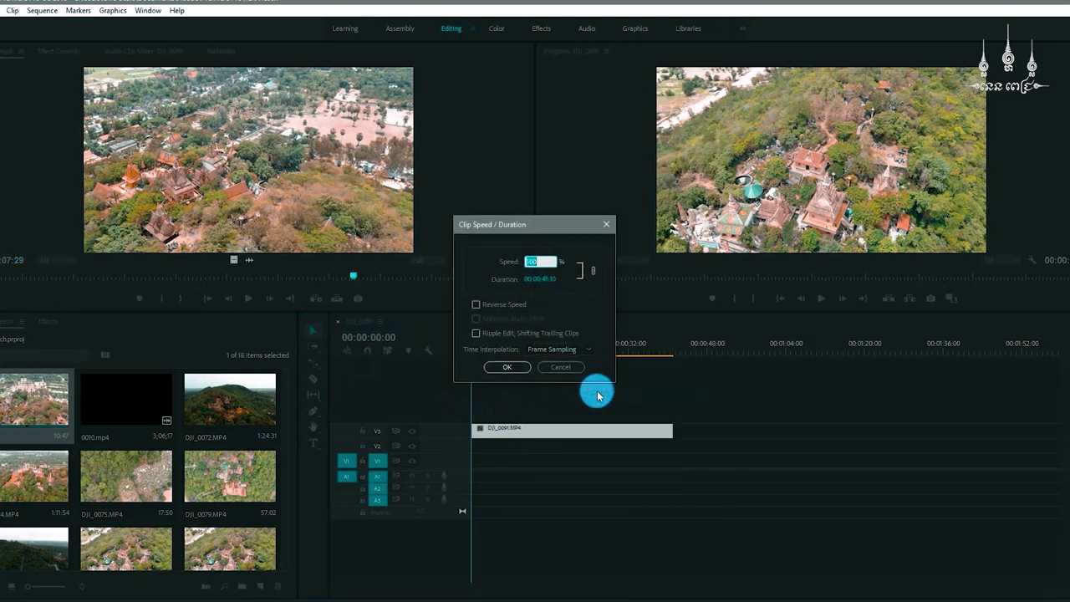
type("70")
key("Return")
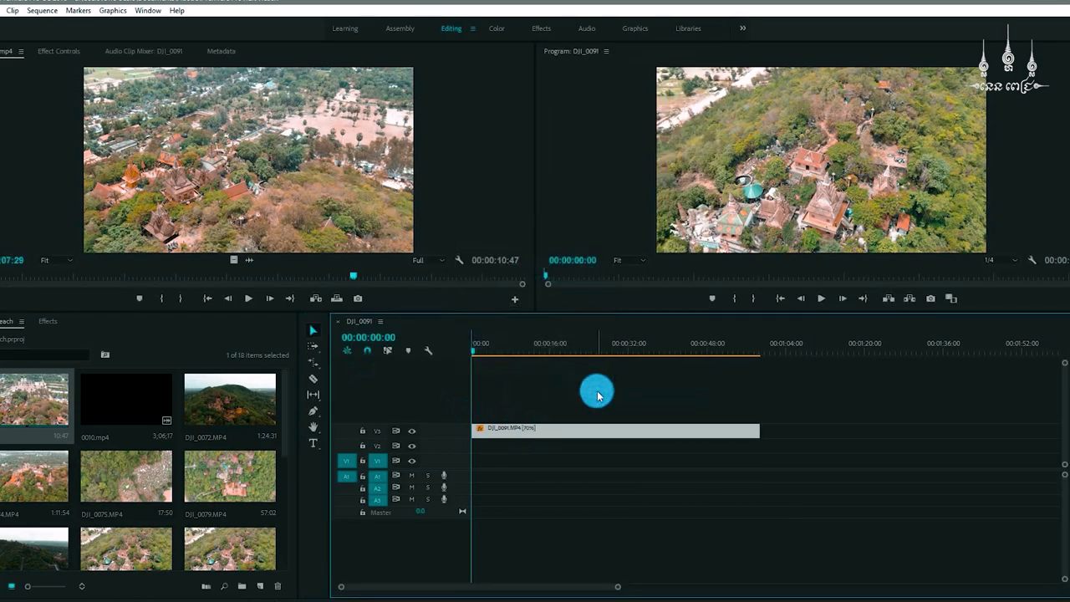
- Preview the start of the slowed clip and split it with the Razor tool at 00:00:05:06
left_click_drag(543, 341, 472, 351)
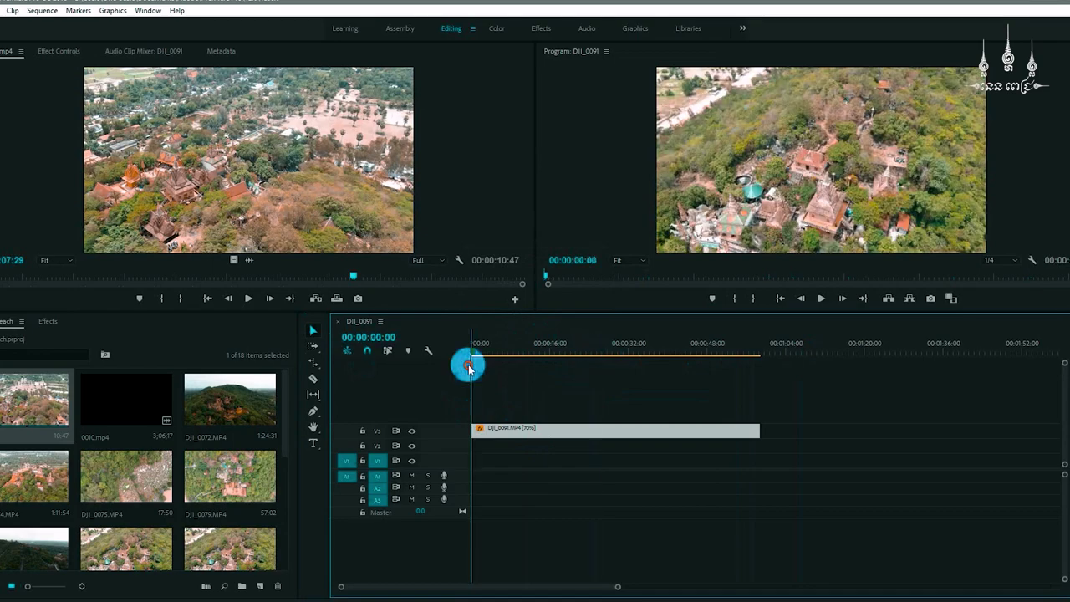
key("space")
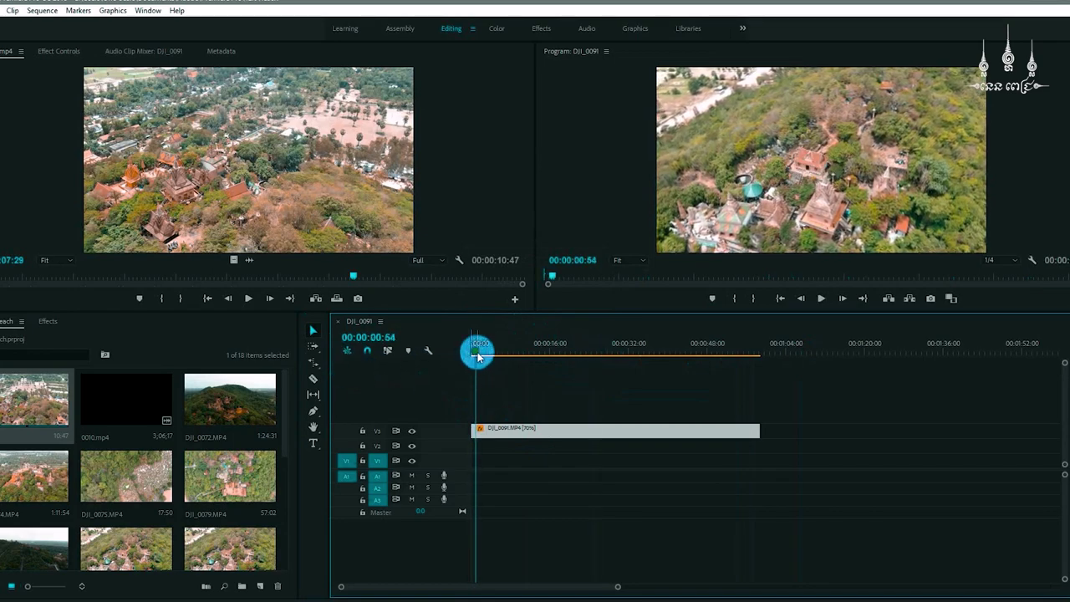
left_click(485, 345)
left_click_drag(485, 345, 499, 338)
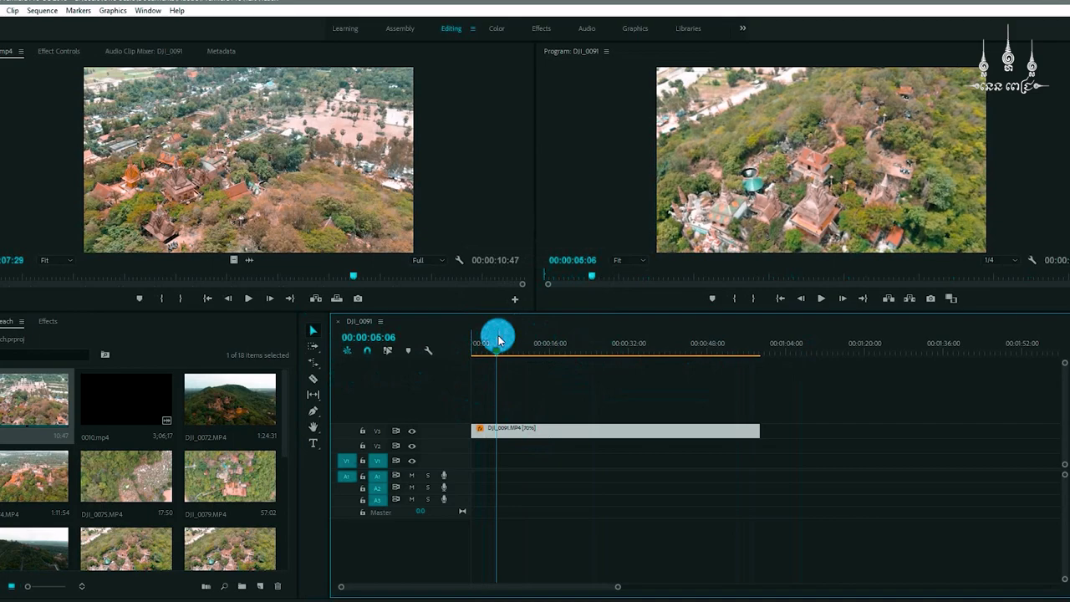
left_click(312, 378)
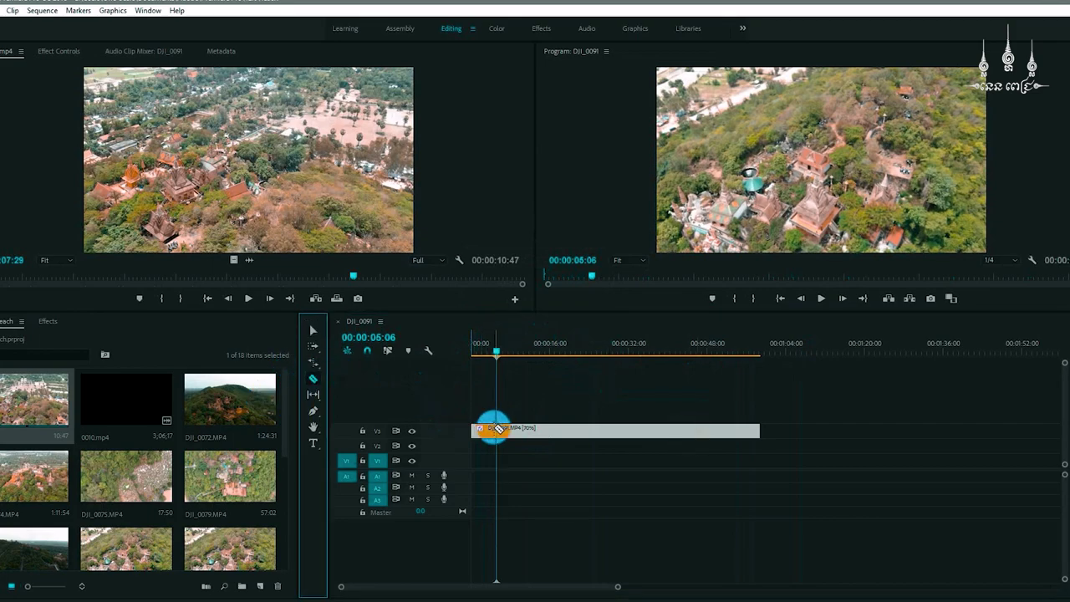
left_click(498, 429)
- Split the clip near its end at about 00:00:56:14 and select the long middle segment
left_click_drag(496, 353, 742, 380)
left_click(751, 432)
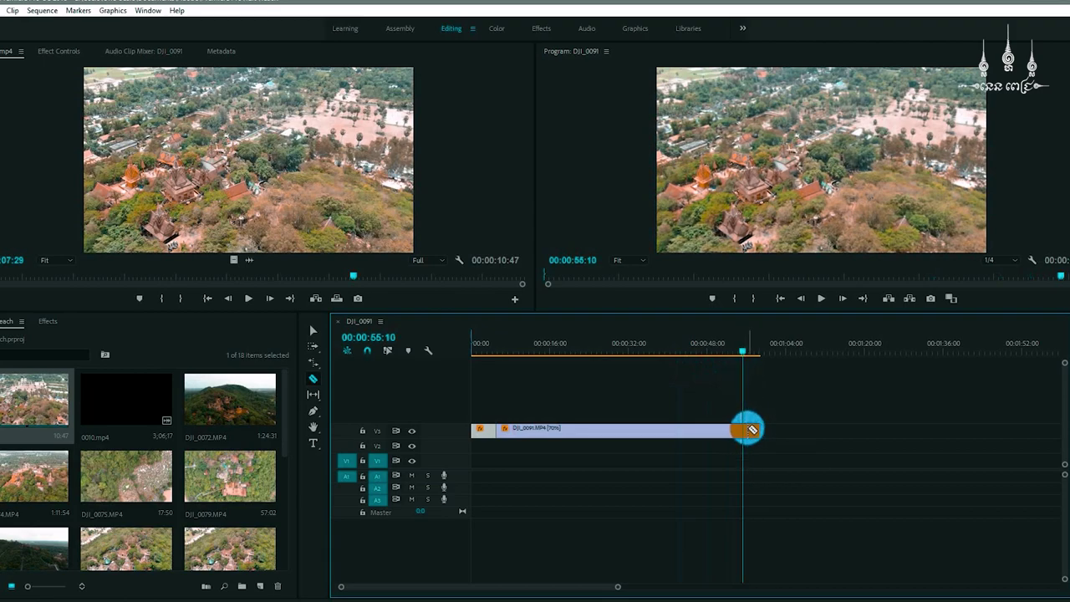
left_click(311, 330)
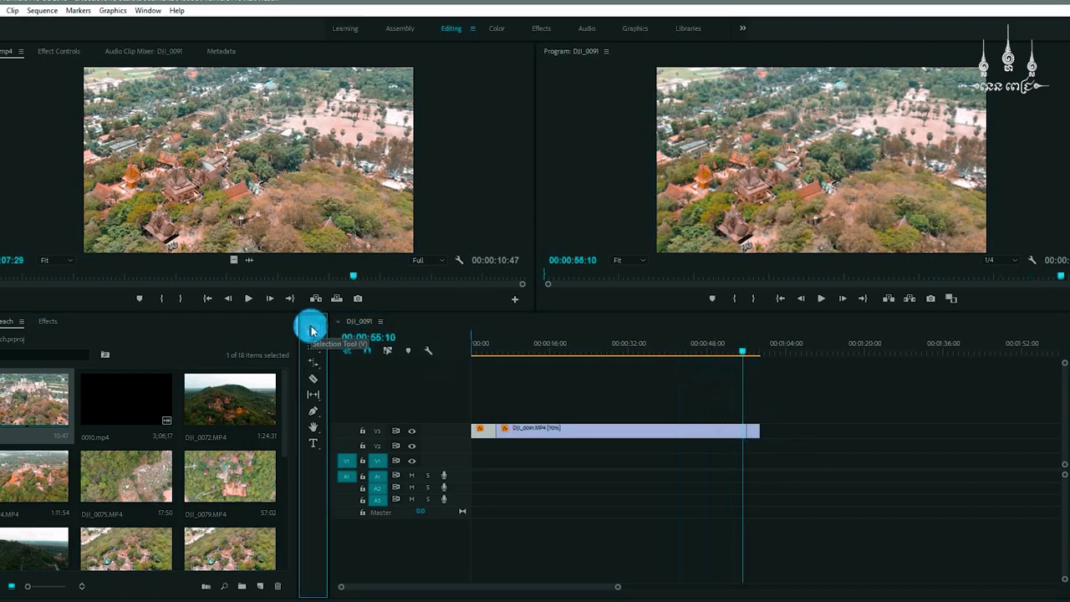
left_click(582, 348)
left_click(543, 432)
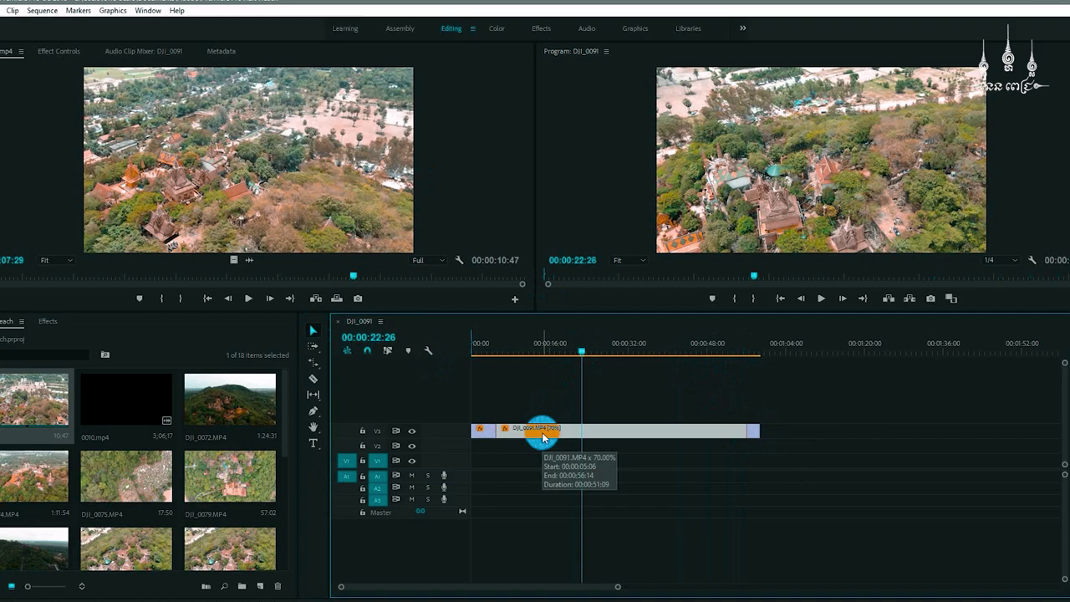
left_click_drag(543, 436, 561, 434)
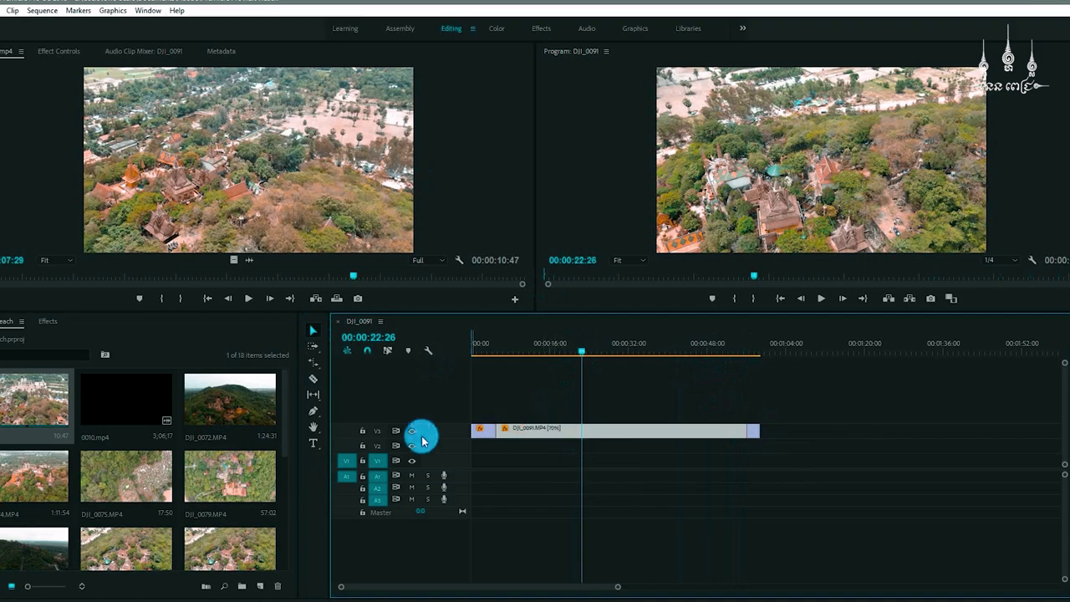
- Speed up the middle segment with the Rate Stretch tool by shortening it to about 5 seconds, and close the gap before the end segment
left_click(318, 370)
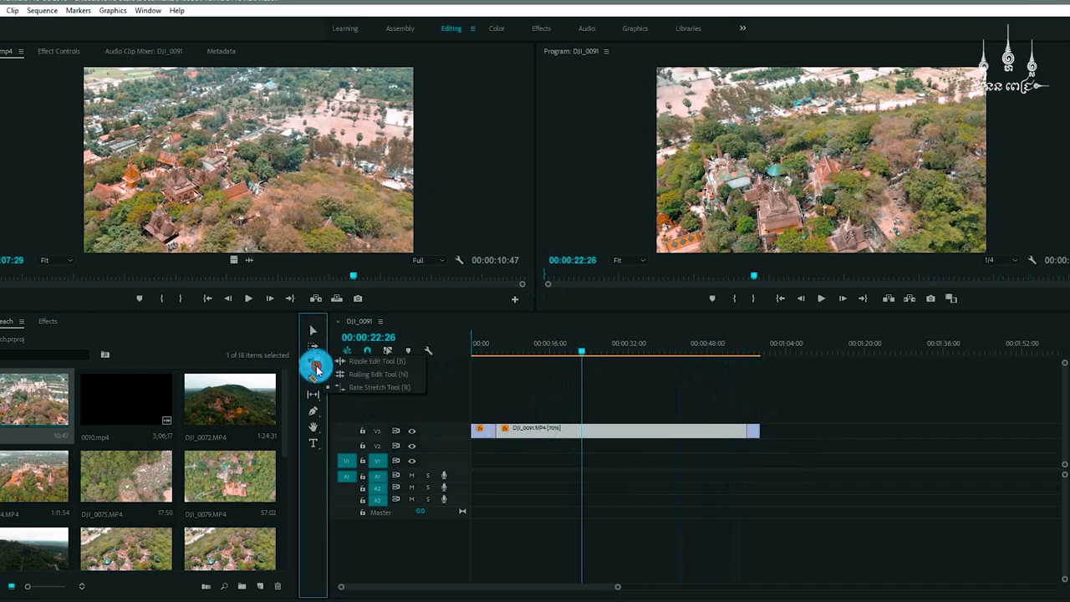
left_click(382, 387)
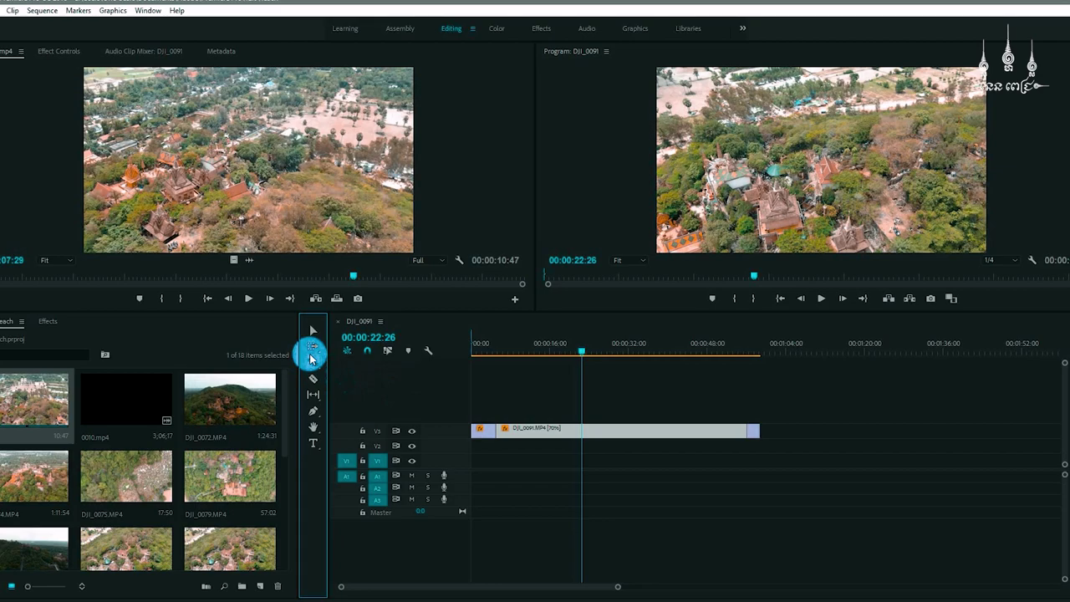
left_click_drag(311, 358, 328, 361)
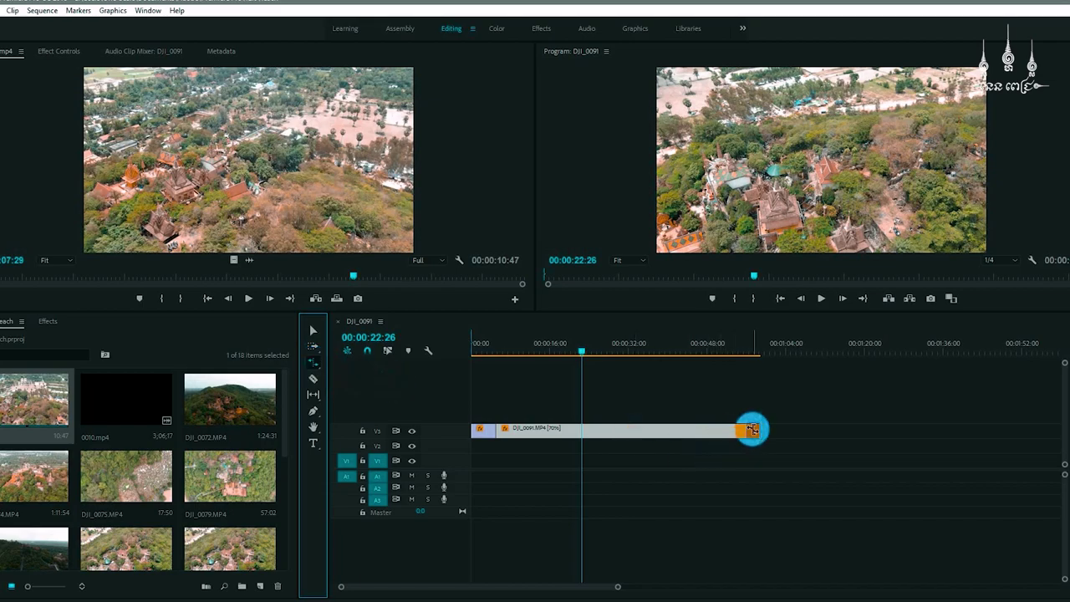
left_click_drag(743, 429, 521, 430)
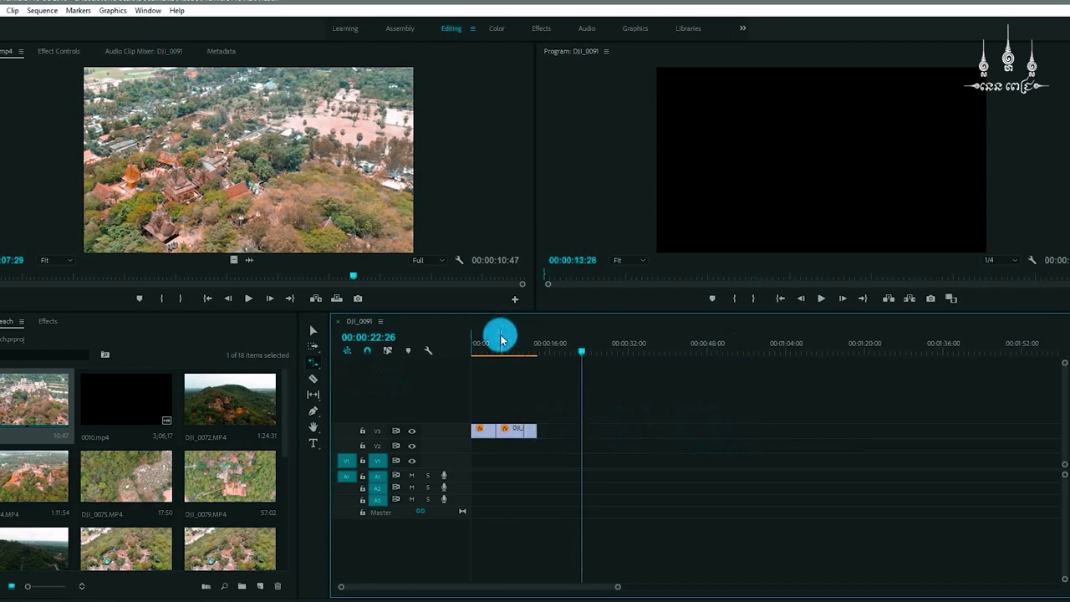
- Play the sequence from the start and rate-stretch the middle segment further to about 3 seconds, keeping the end segment adjoining
left_click_drag(499, 339, 443, 349)
key("space")
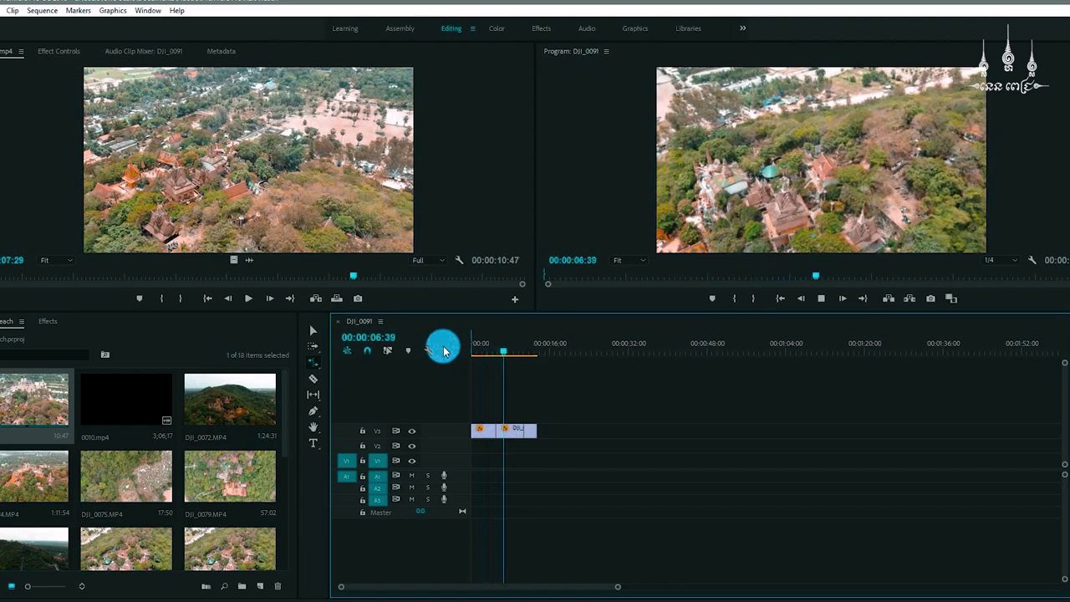
key("space")
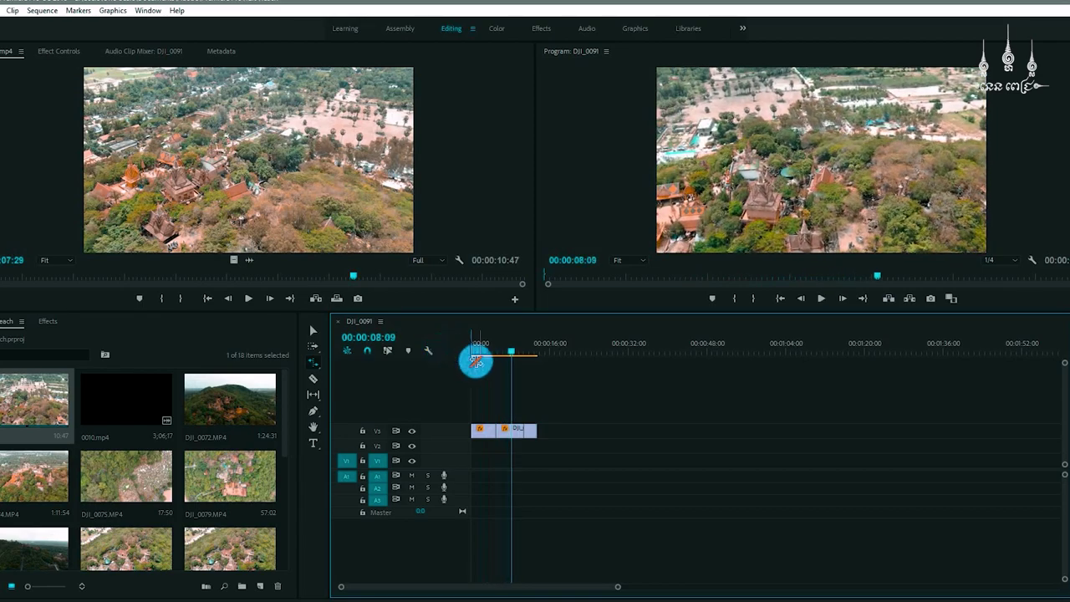
left_click_drag(520, 430, 507, 429)
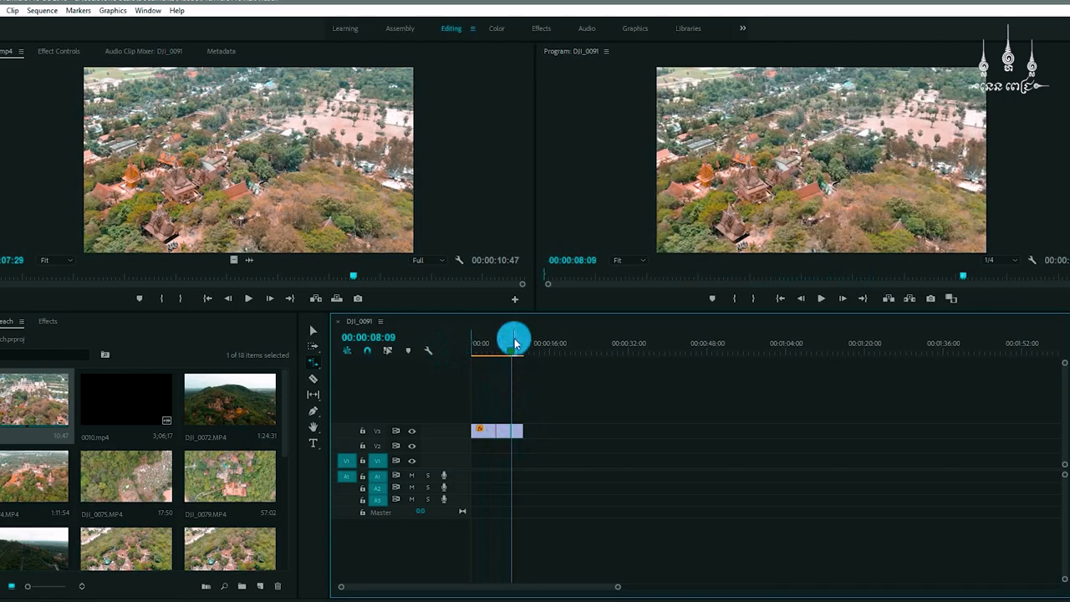
- Play the retimed sequence from its start to review the speed change, and move the playhead to the sequence's end
left_click(503, 352)
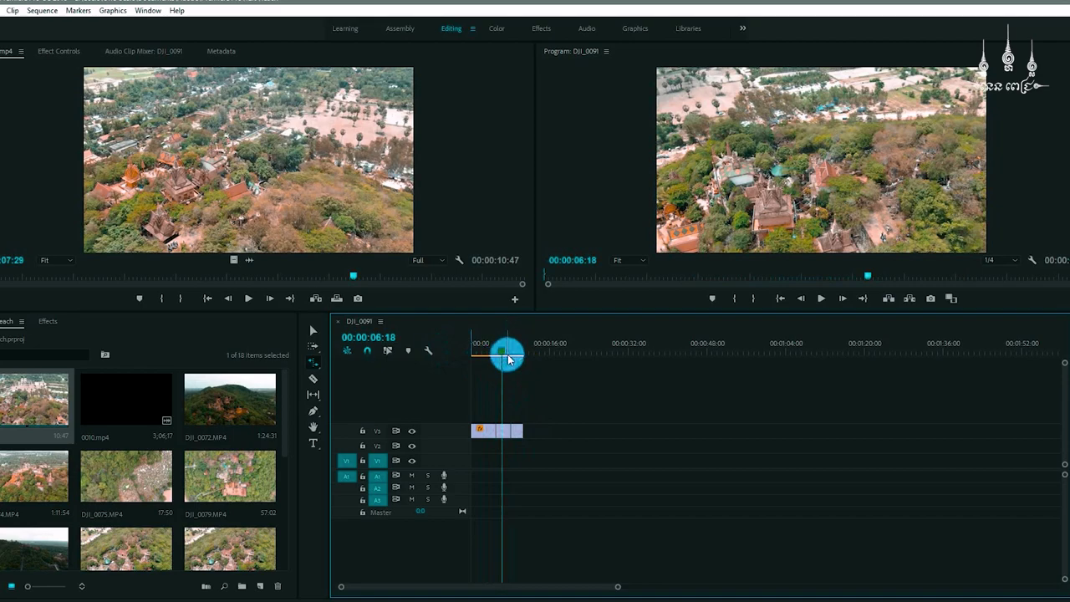
left_click_drag(506, 357, 445, 361)
key("space")
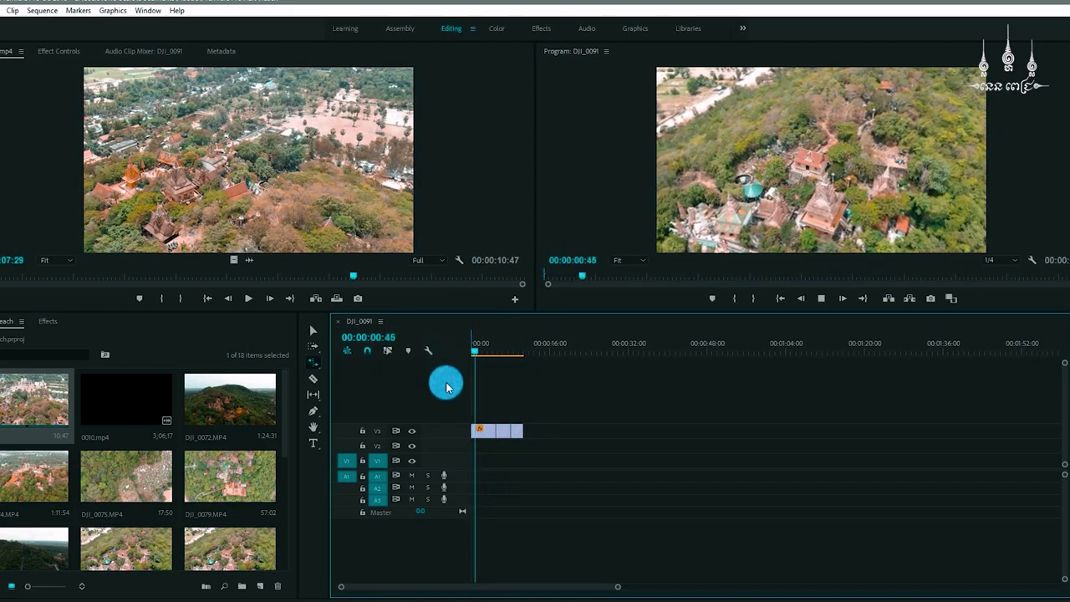
left_click(522, 354)
mouse_move(521, 354)
left_mouse_down()
mouse_move(440, 358)
mouse_move(526, 350)
left_mouse_up()
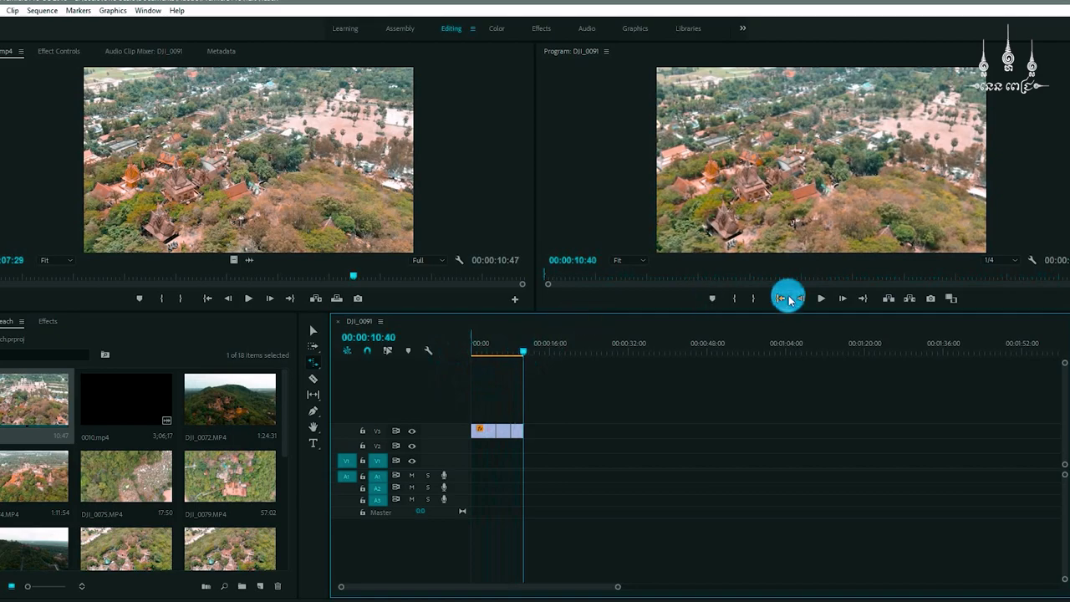
- Create a 1920 × 1080 adjustment layer at 59.94 fps Non-Drop-Frame with square pixels
left_click_drag(725, 309, 281, 574)
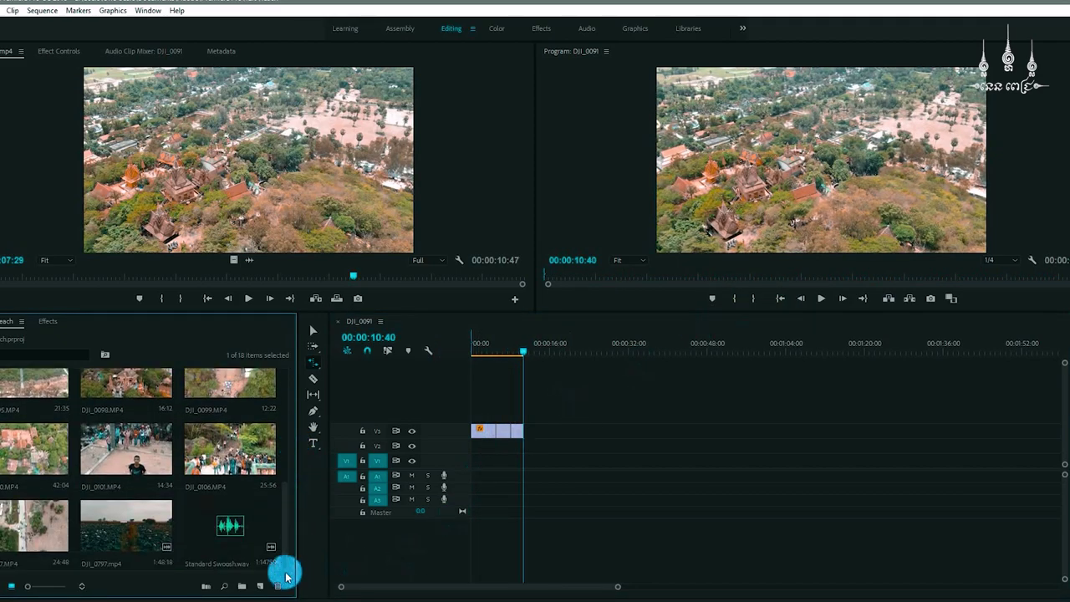
left_click(261, 587)
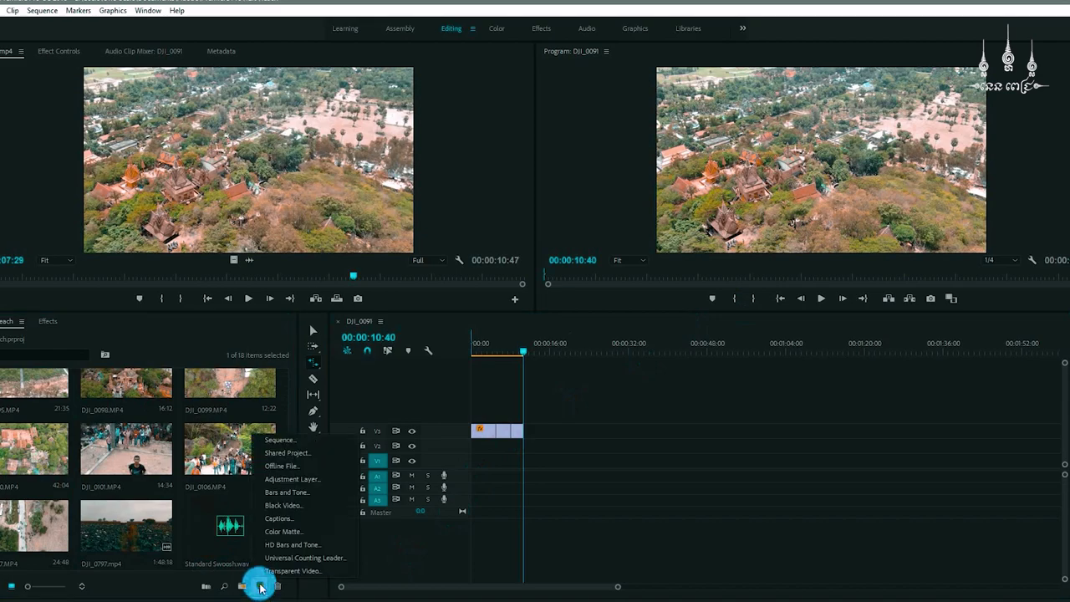
left_click(301, 479)
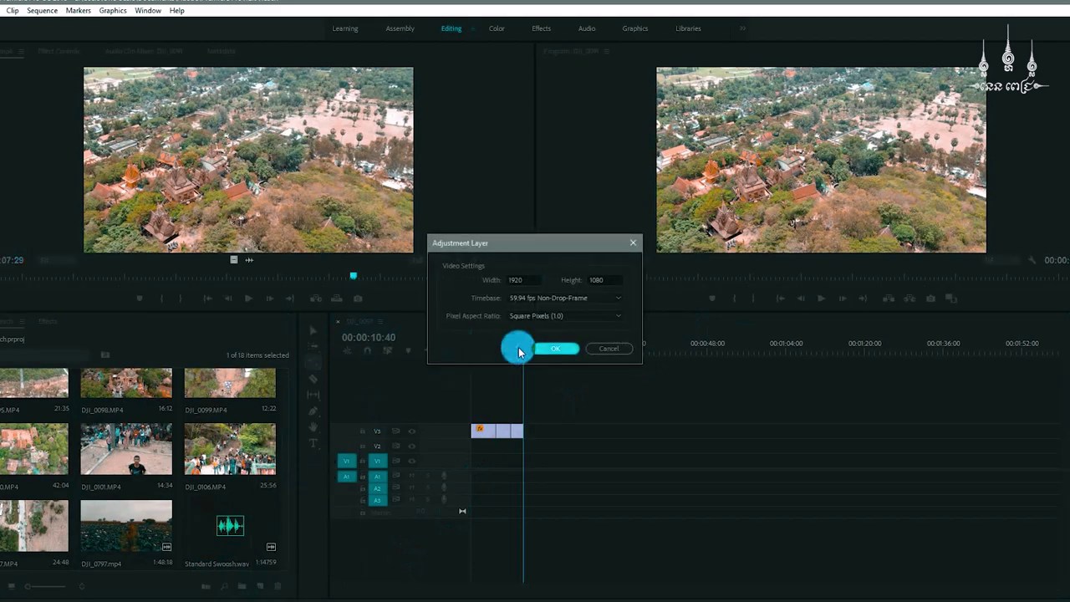
left_click(539, 349)
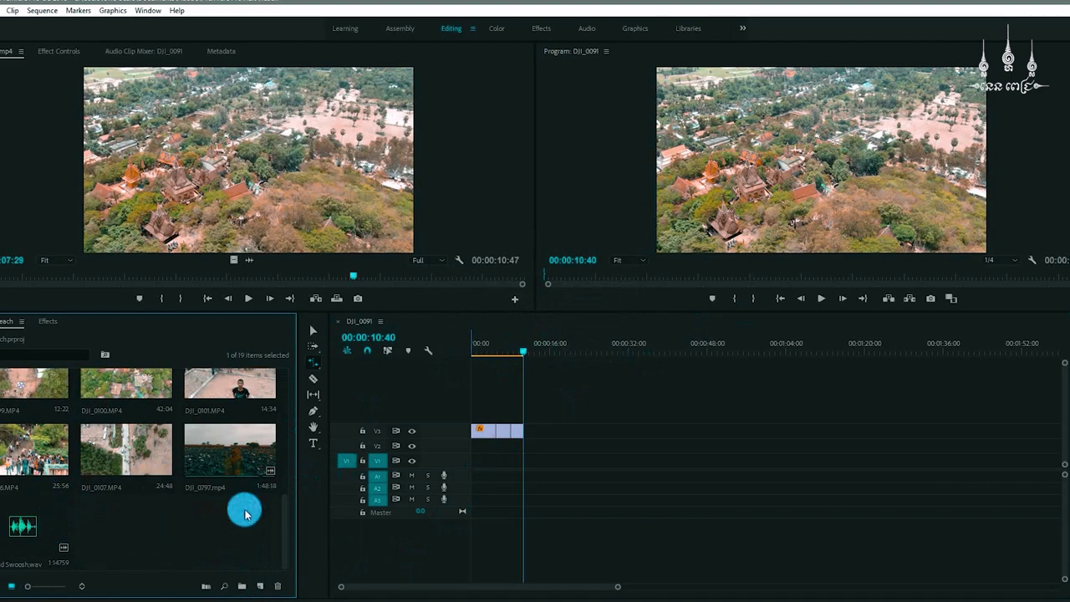
- Place the adjustment layer on V4 above the clips from the sequence start and extend it to their end at 00:00:10:40
scroll(243, 506, "up", 5)
left_click_drag(185, 410, 503, 418)
left_click(314, 331)
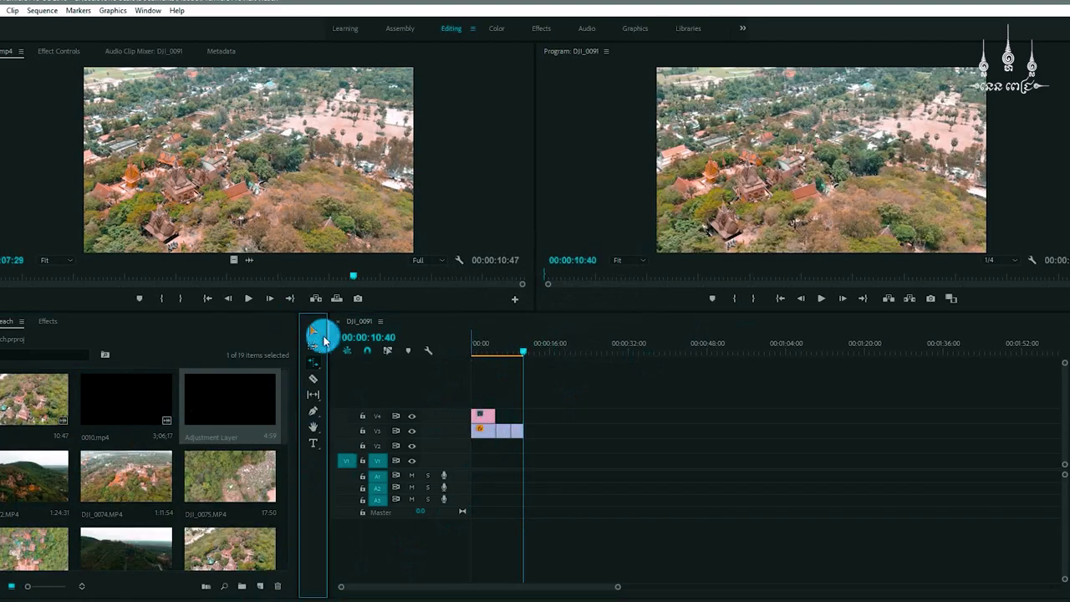
left_click_drag(502, 416, 523, 415)
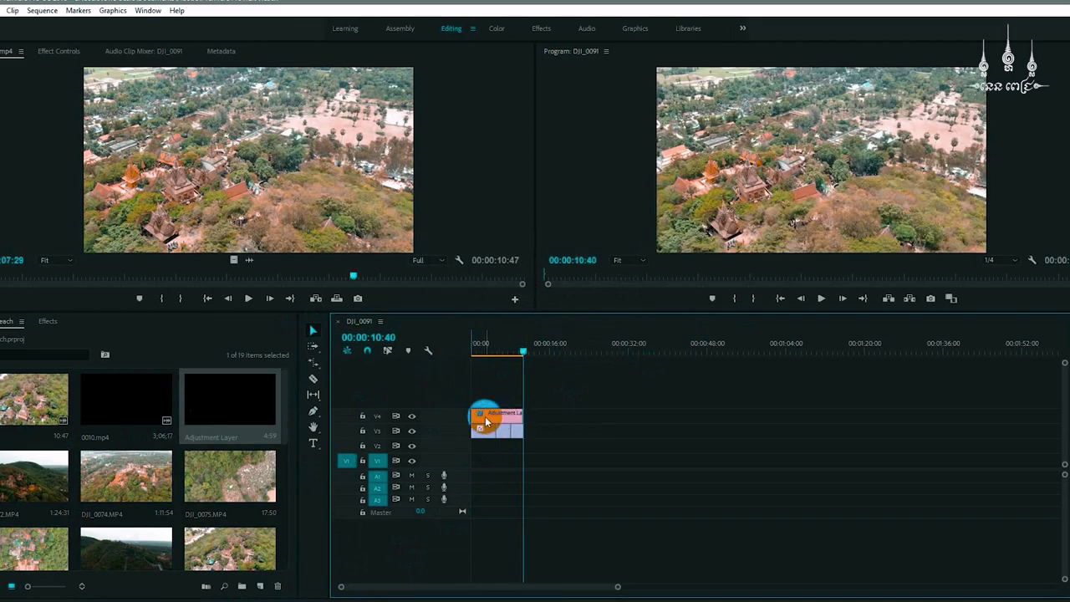
- Select the adjustment layer on V4 and move the playhead to 00:00:02:11 in the first segment
left_click(501, 416)
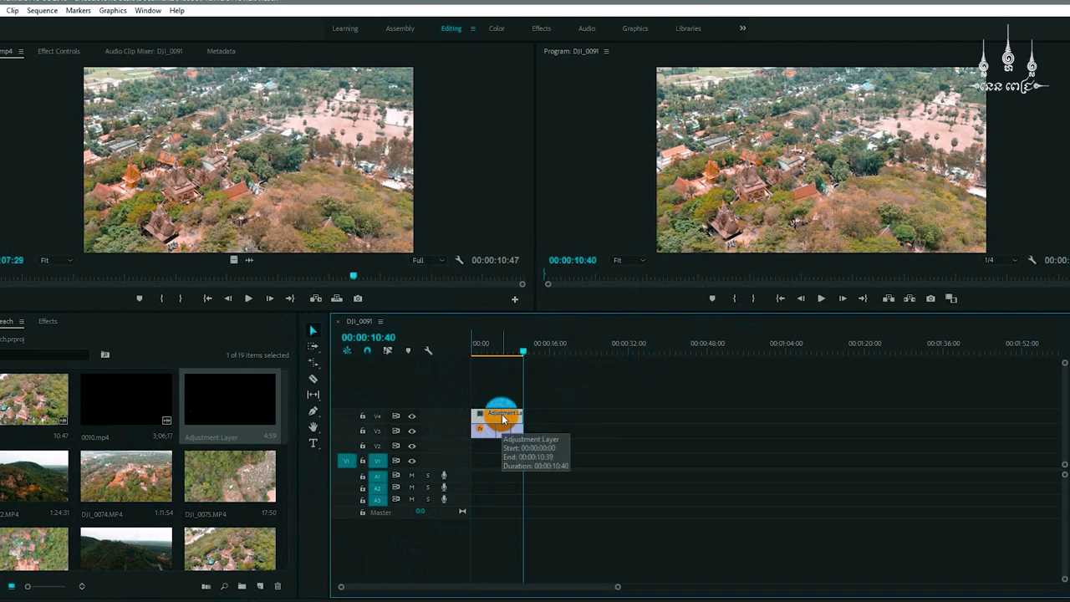
left_click(492, 343)
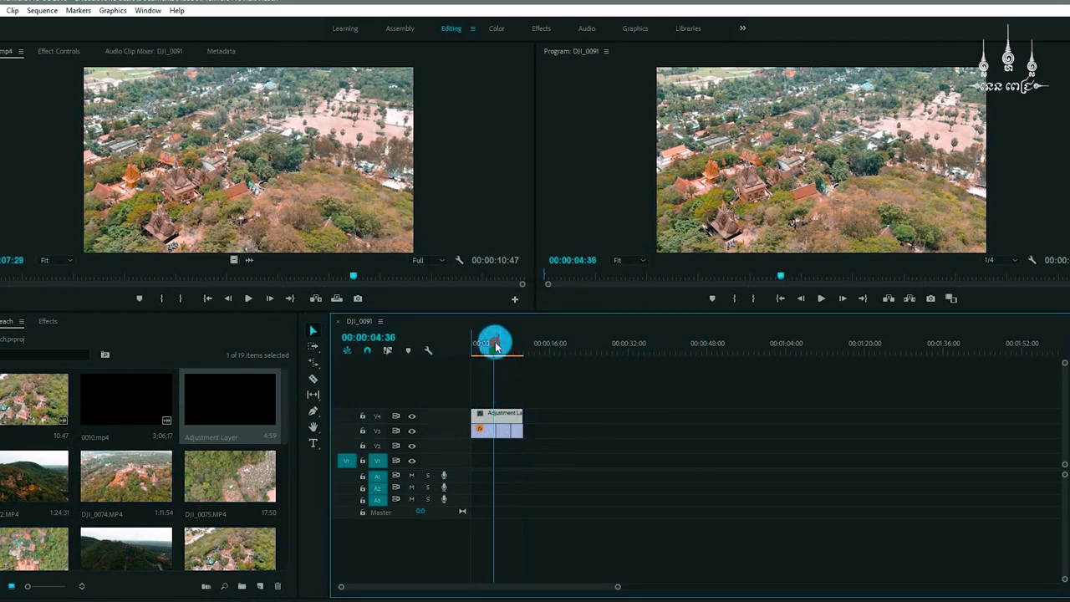
left_click(518, 412)
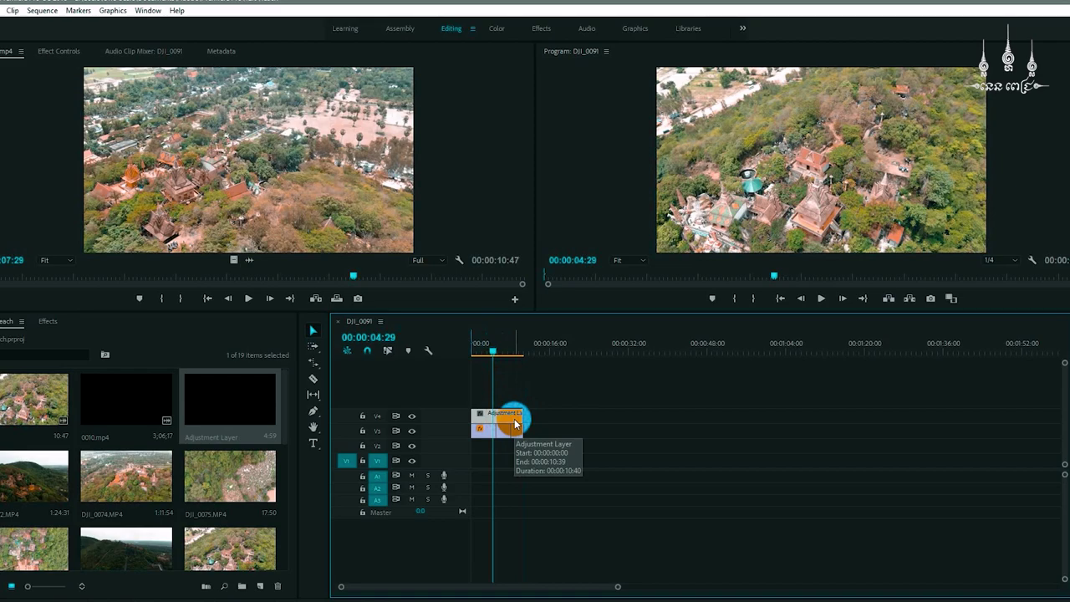
left_click(513, 426)
left_click(483, 434)
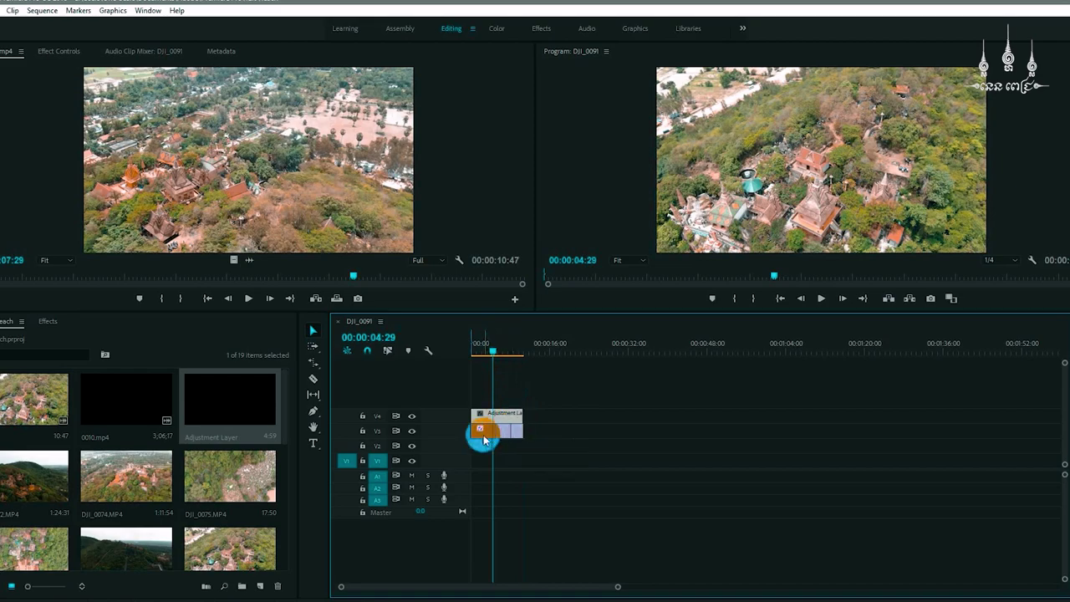
left_click_drag(491, 355, 485, 354)
left_click(513, 424)
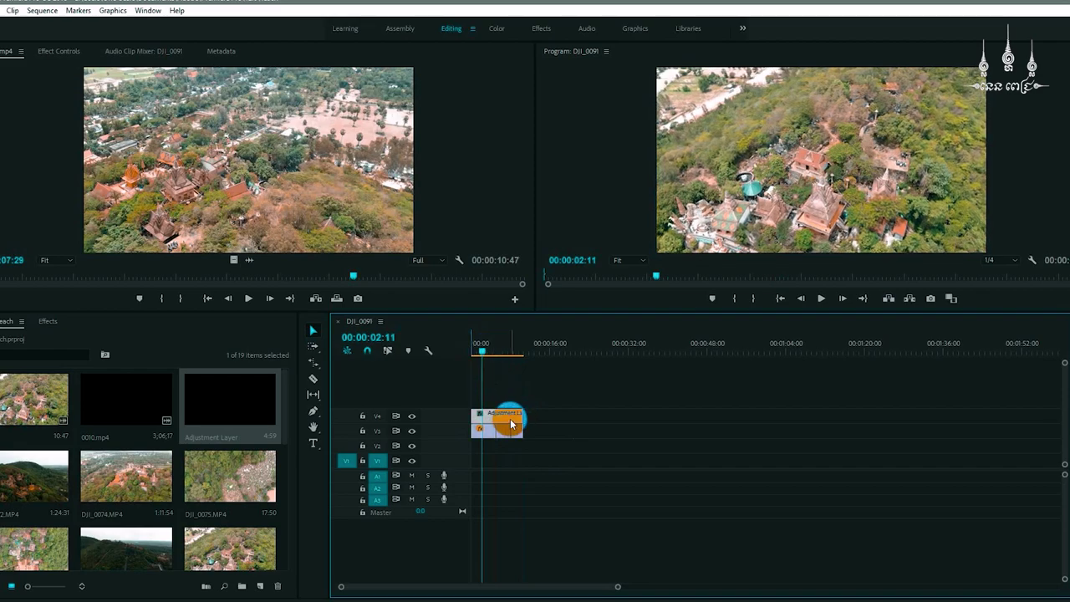
- Apply the Lumetri creative look Fuji ETERNA 250D Fuji 3510 (by Adobe) to the adjustment layer on V4, previewing it at 00:00:04:22
left_click(512, 418)
left_click_drag(482, 334, 493, 349)
left_click(508, 420)
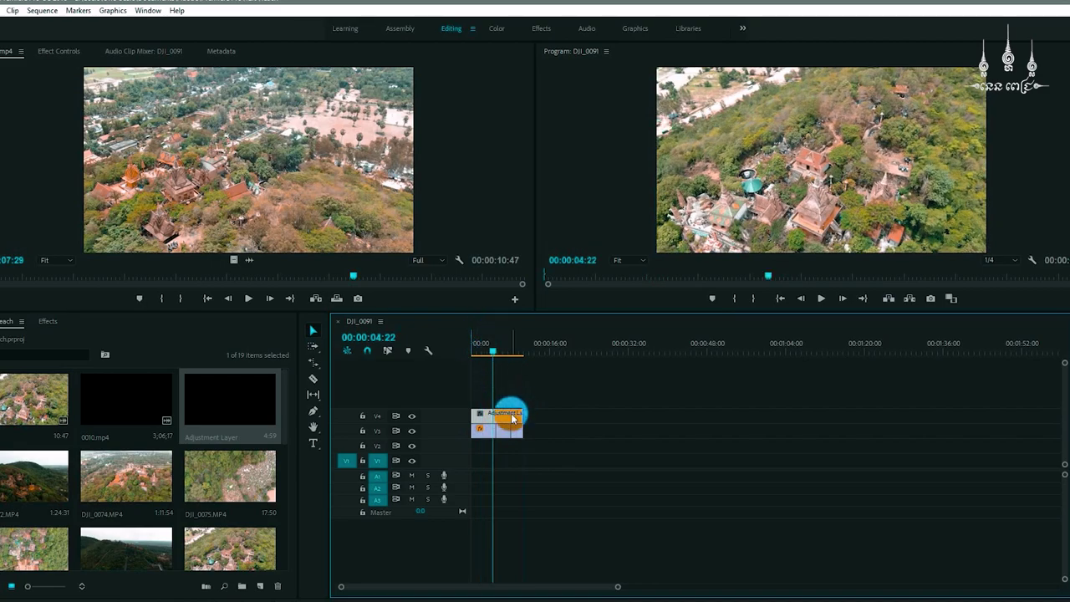
left_click(147, 11)
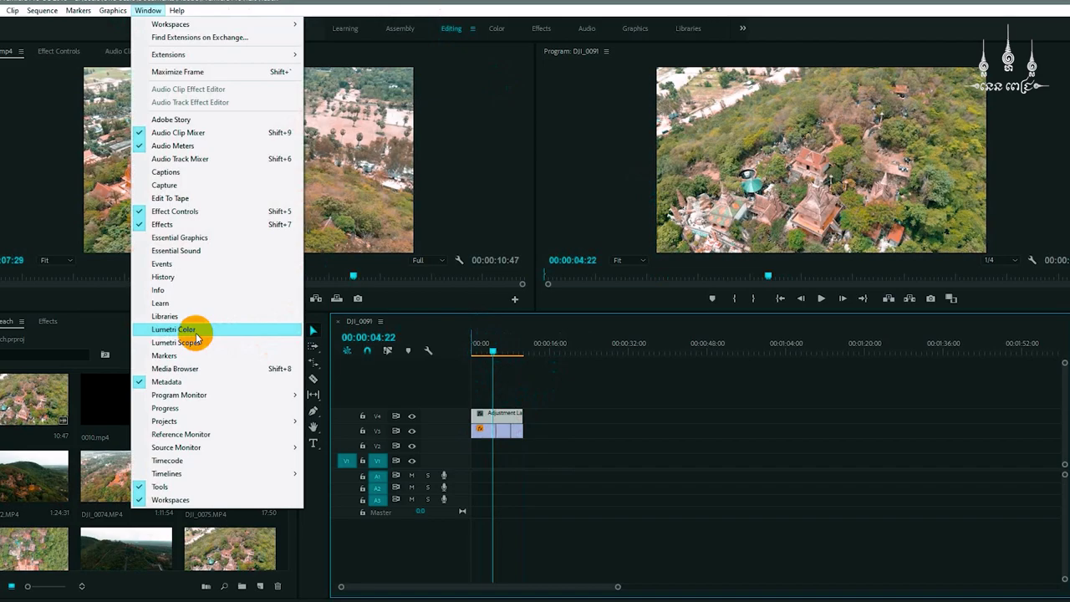
left_click(194, 334)
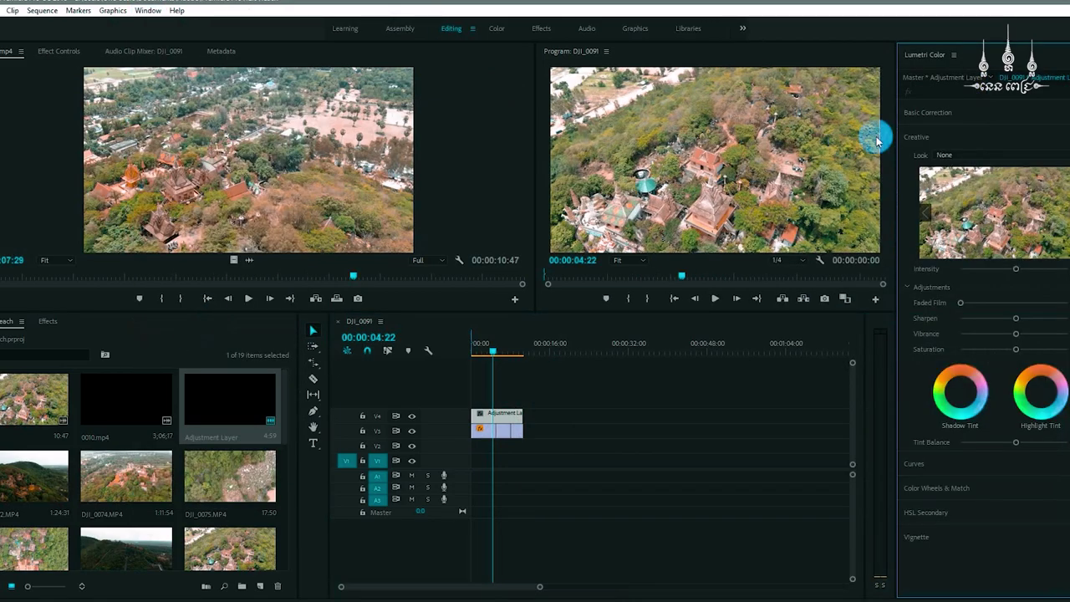
left_click(957, 153)
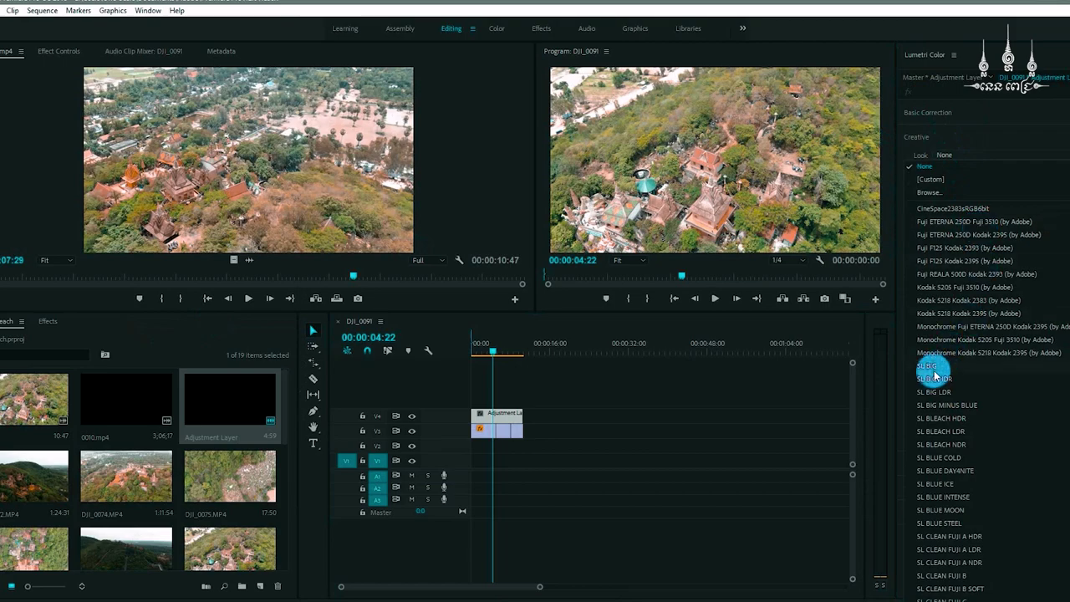
left_click(984, 222)
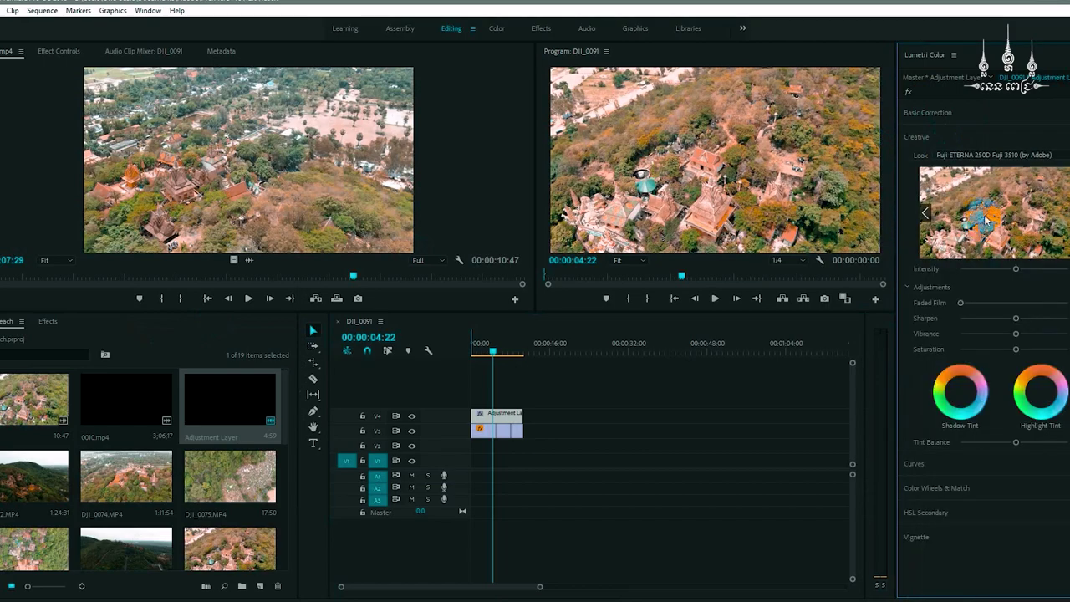
- Play the opening part of the sequence to review the applied look, stopping at 00:00:03:52
left_click(483, 354)
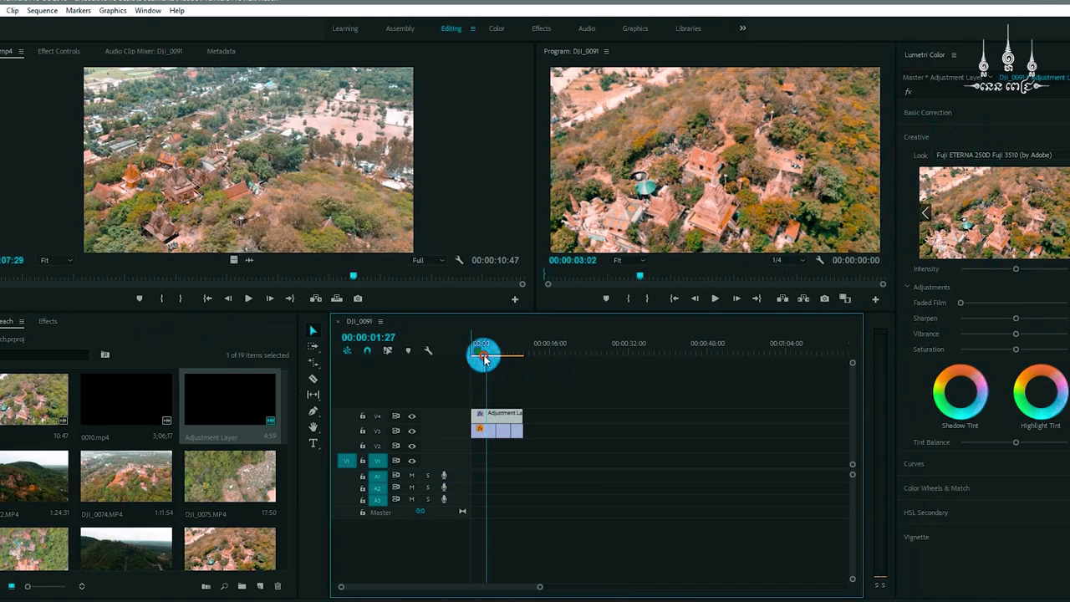
key("space")
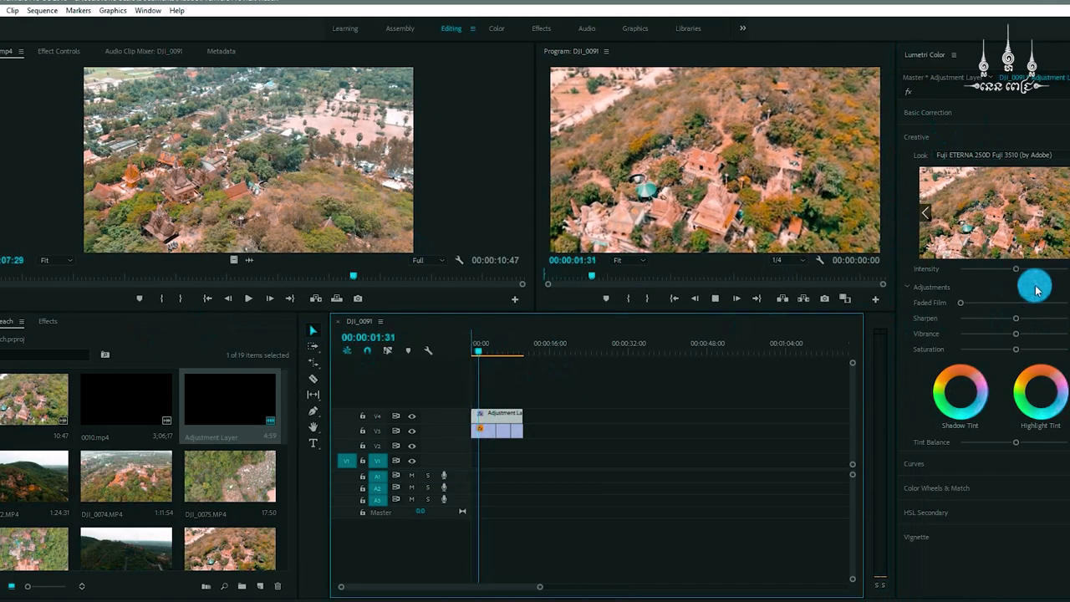
key("space")
- Set the Program monitor's playback resolution to Full
left_click(798, 261)
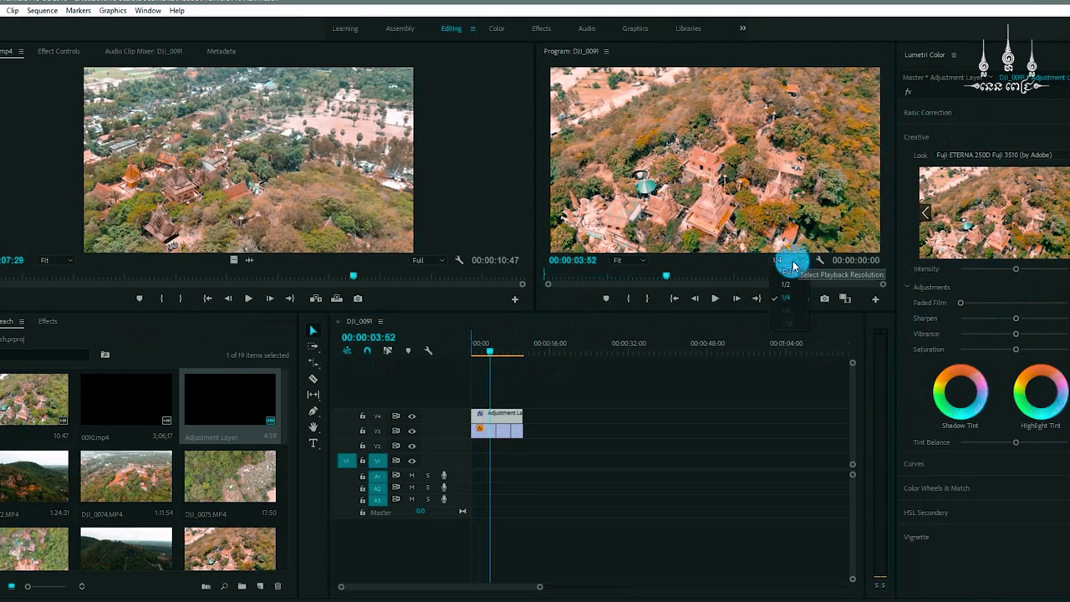
left_click(784, 298)
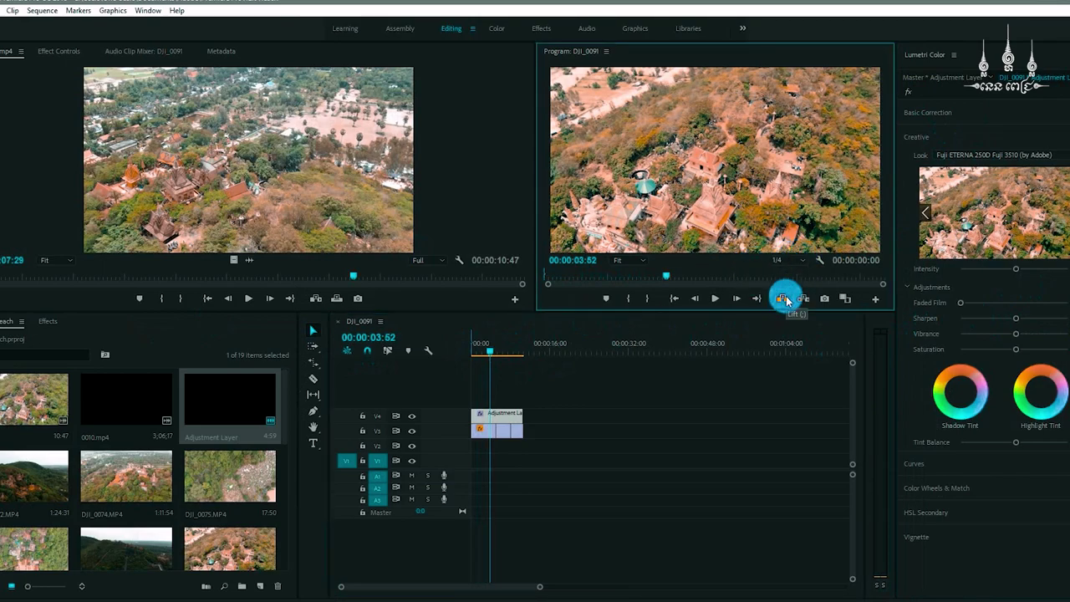
left_click(798, 261)
left_click(798, 268)
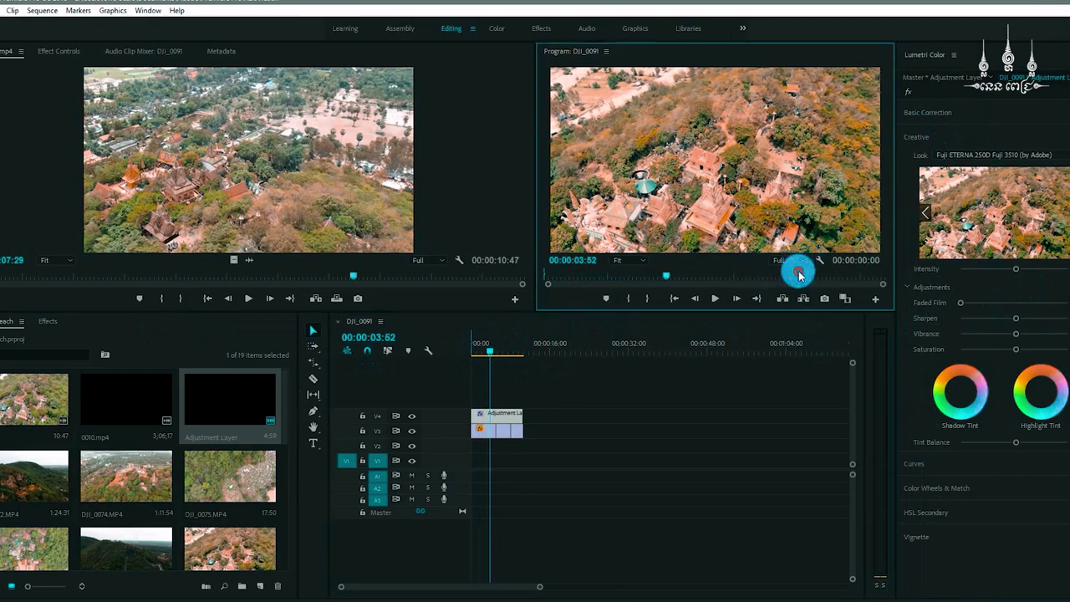
- Play the graded middle section at full resolution, stop at 00:00:06:49, and scrub to 00:00:09:56 near the sequence's end
key("Return")
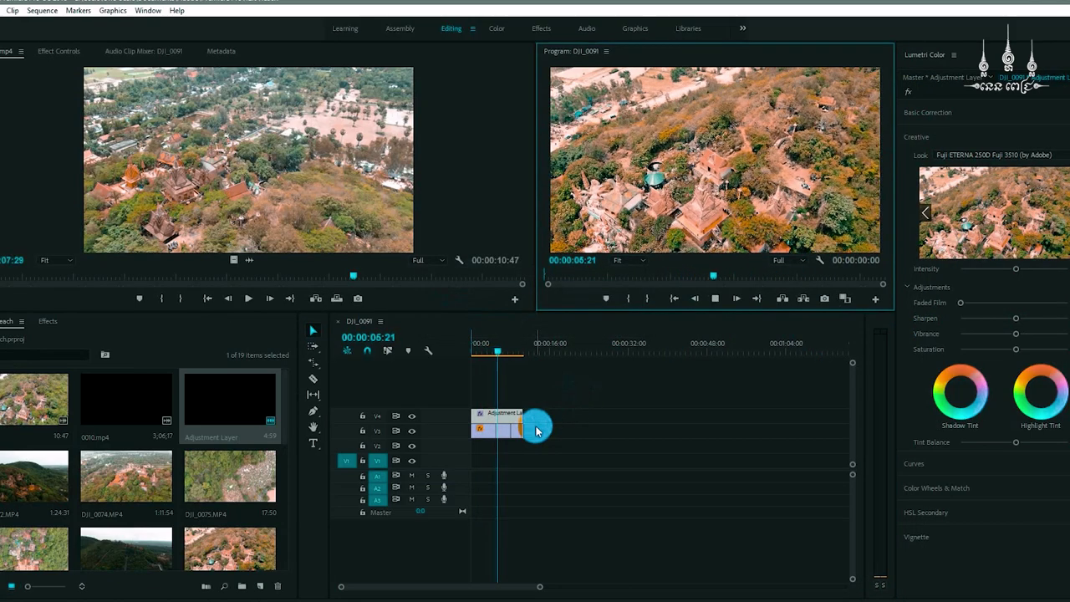
key("space")
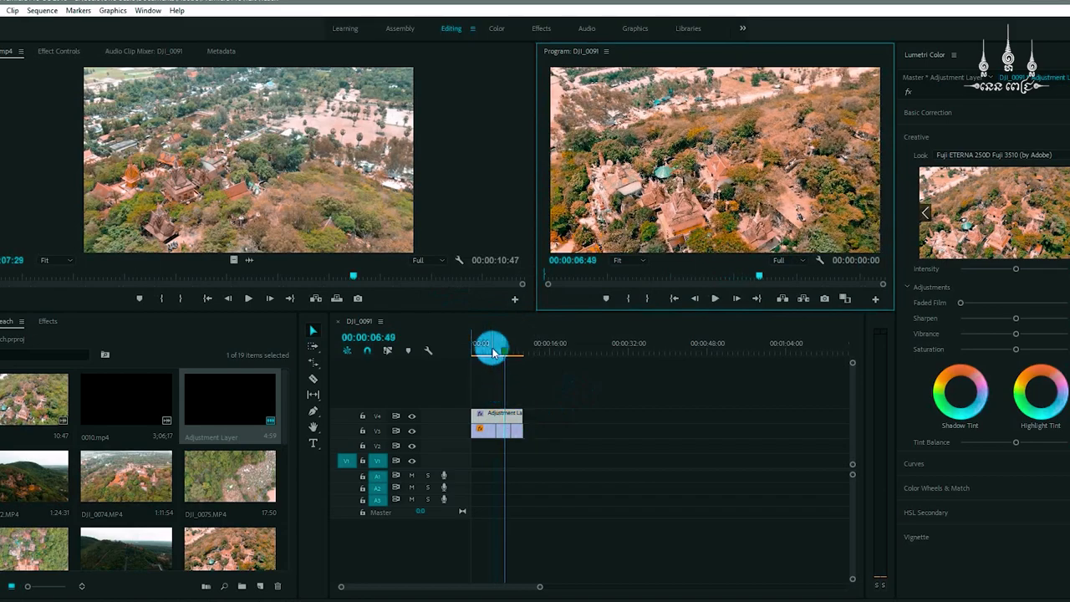
mouse_move(510, 352)
left_mouse_down()
mouse_move(475, 355)
mouse_move(521, 352)
left_mouse_up()
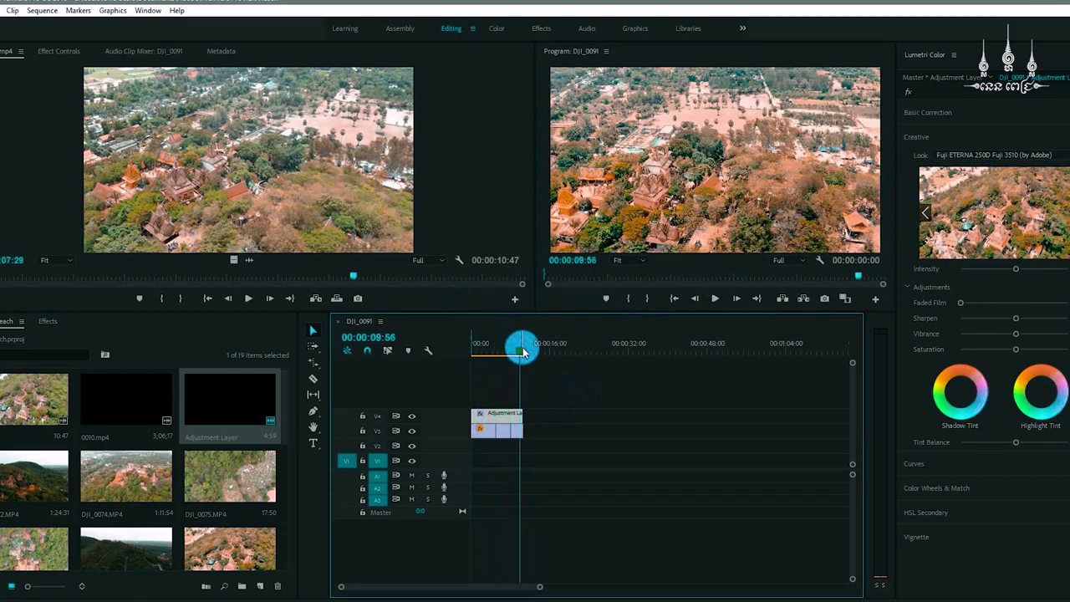